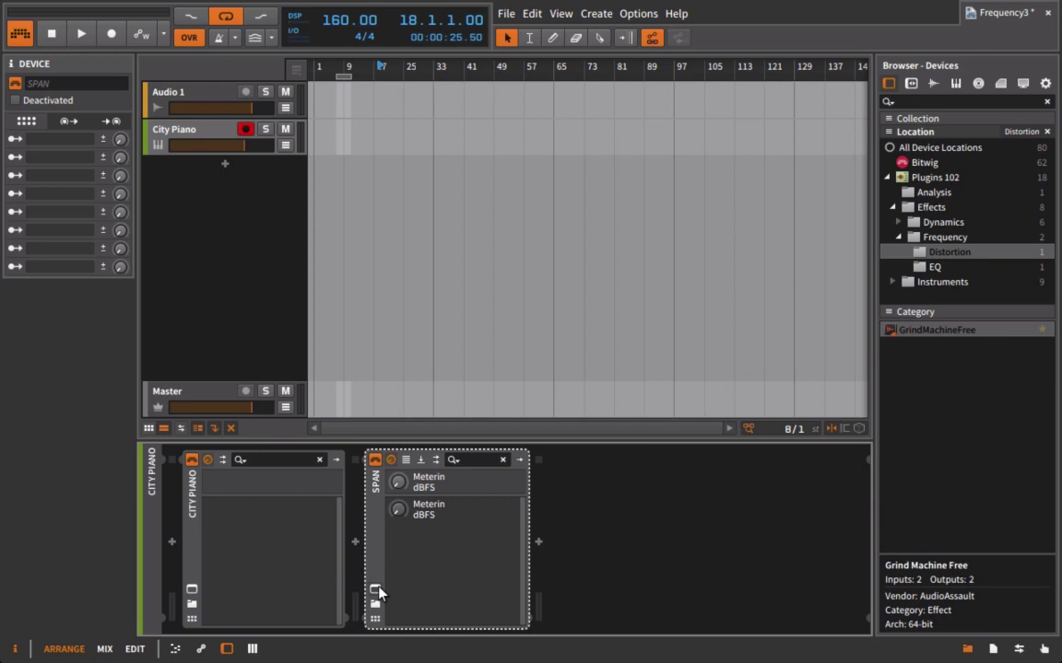
Open the SPAN analyzer, hold its spectrum to examine the City Piano's frequencies, and close its window
click(375, 590)
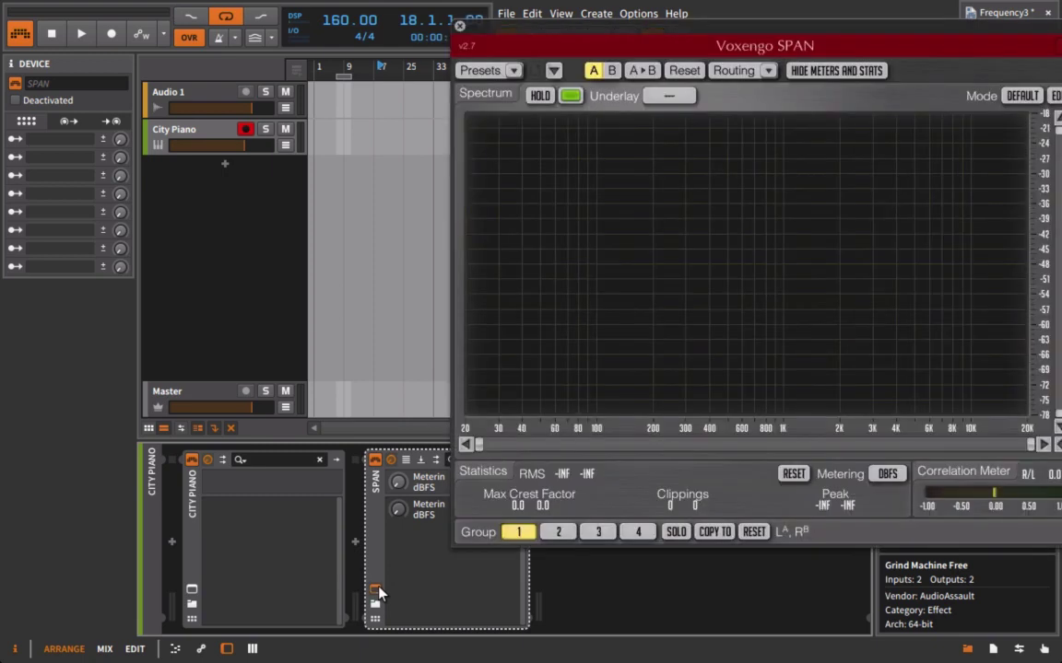
click(540, 96)
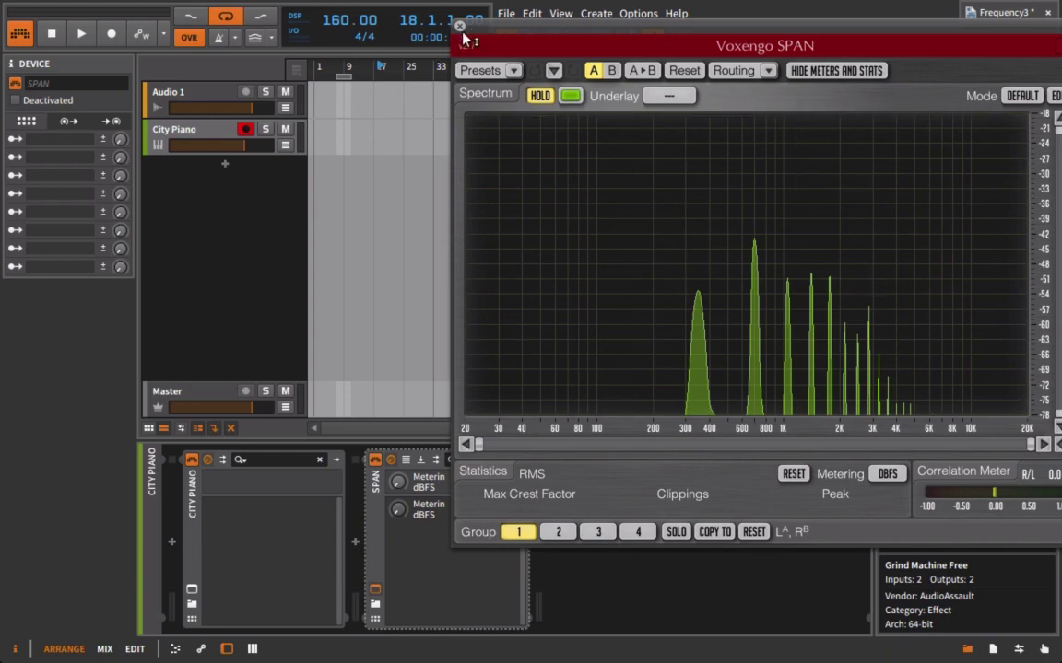
drag(508, 35, 605, 199)
click(992, 381)
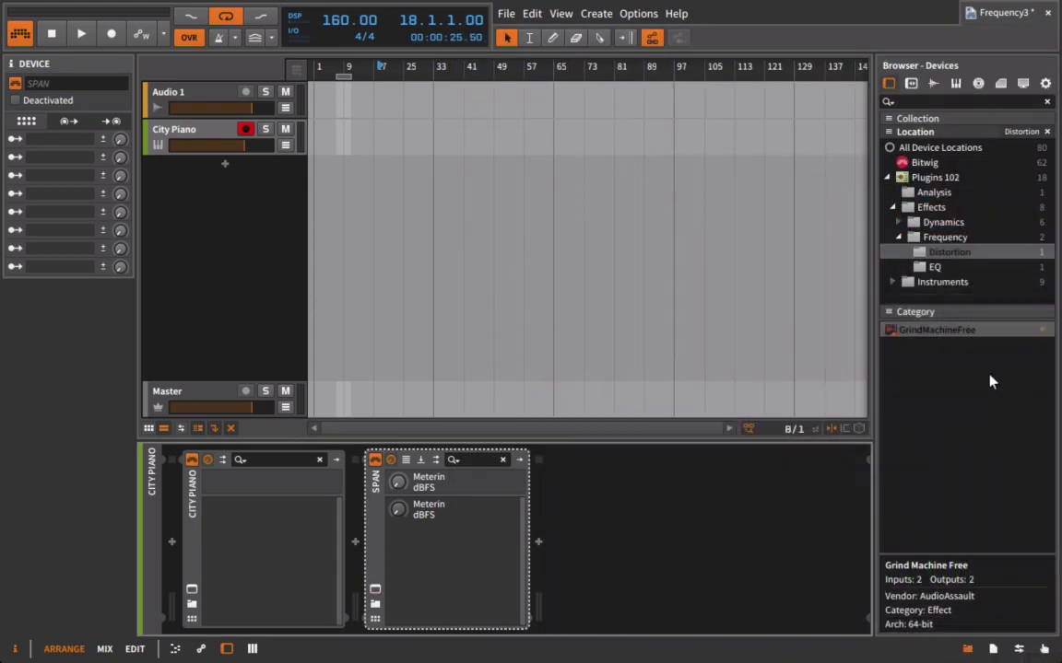
Insert GrindMachineFree between the City Piano instrument and SPAN, moving its window higher on the screen
drag(926, 335, 356, 498)
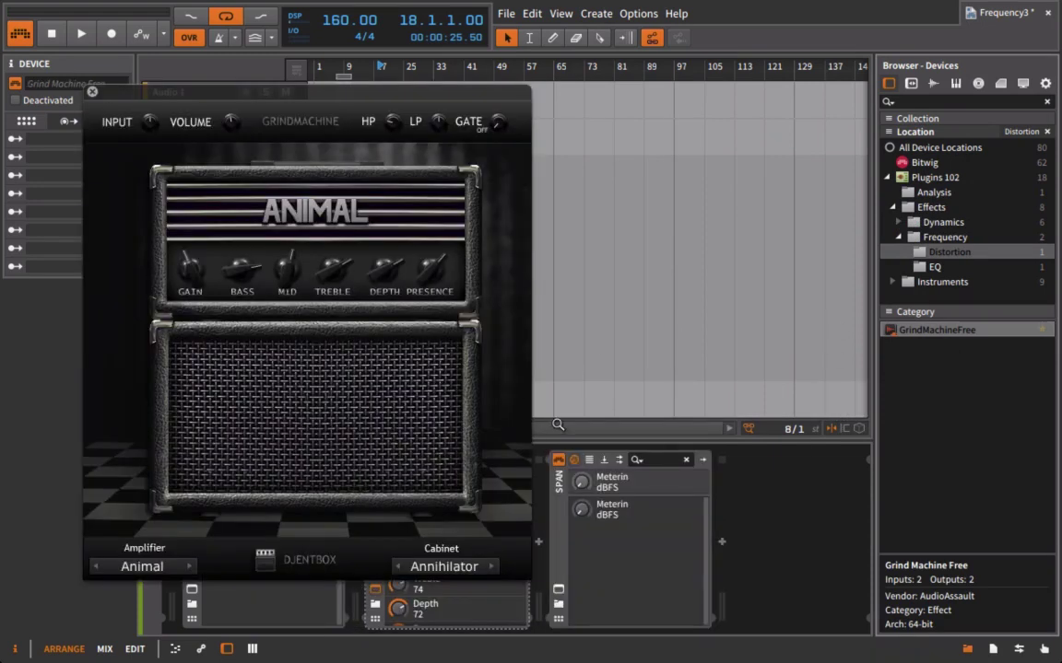
drag(391, 98, 391, 33)
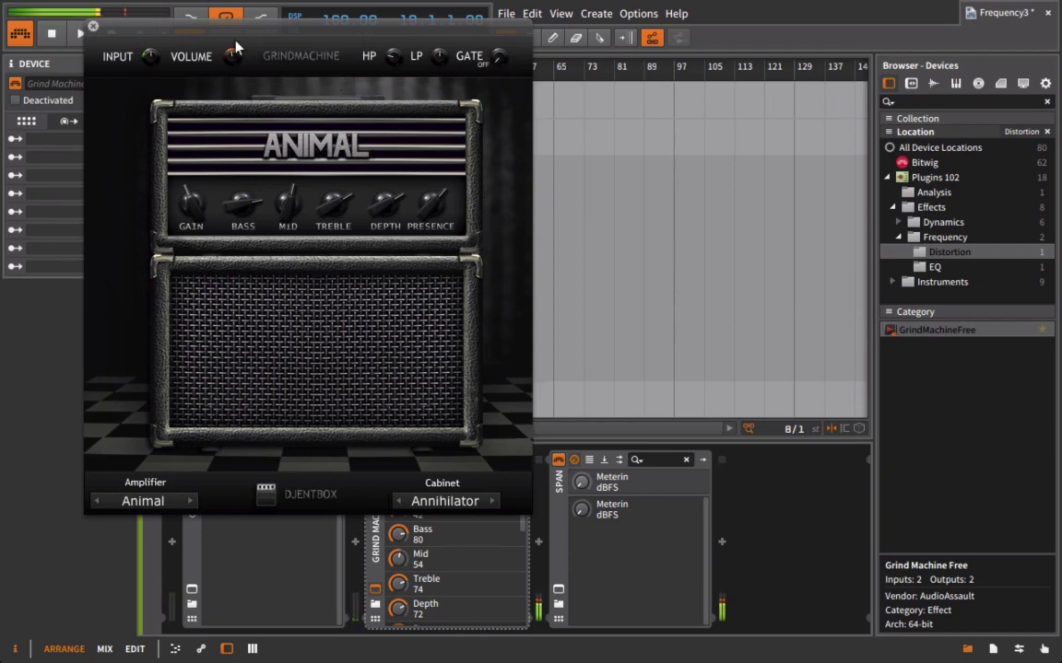
Lower Grind Machine's input to about -10, its volume to -11 and the amp's gain to 14
drag(236, 46, 156, 63)
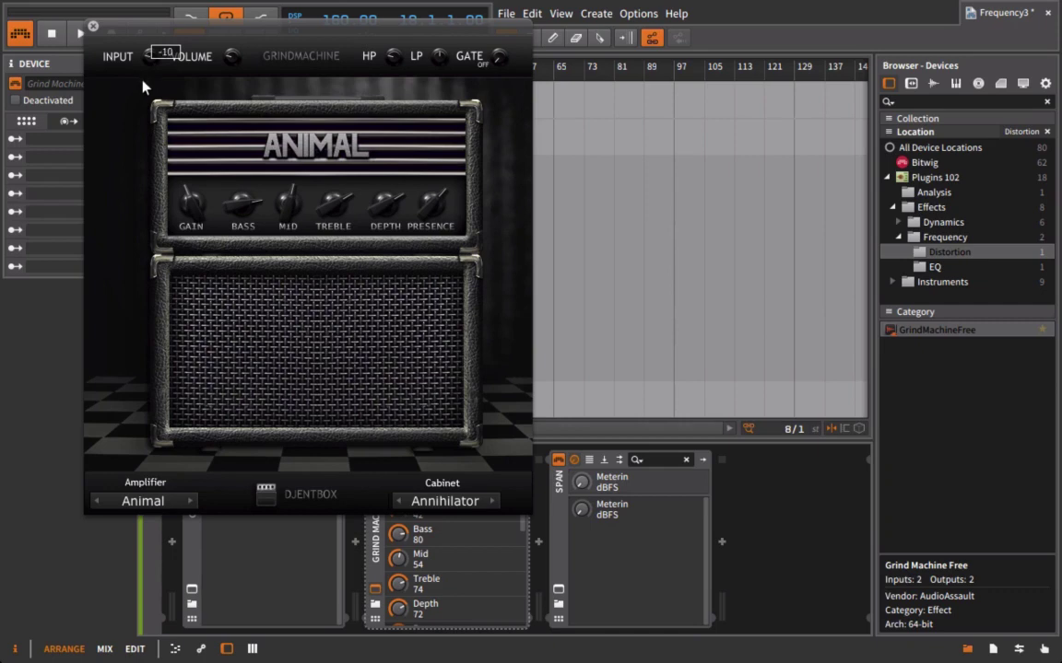
drag(143, 82, 143, 82)
drag(190, 214, 190, 255)
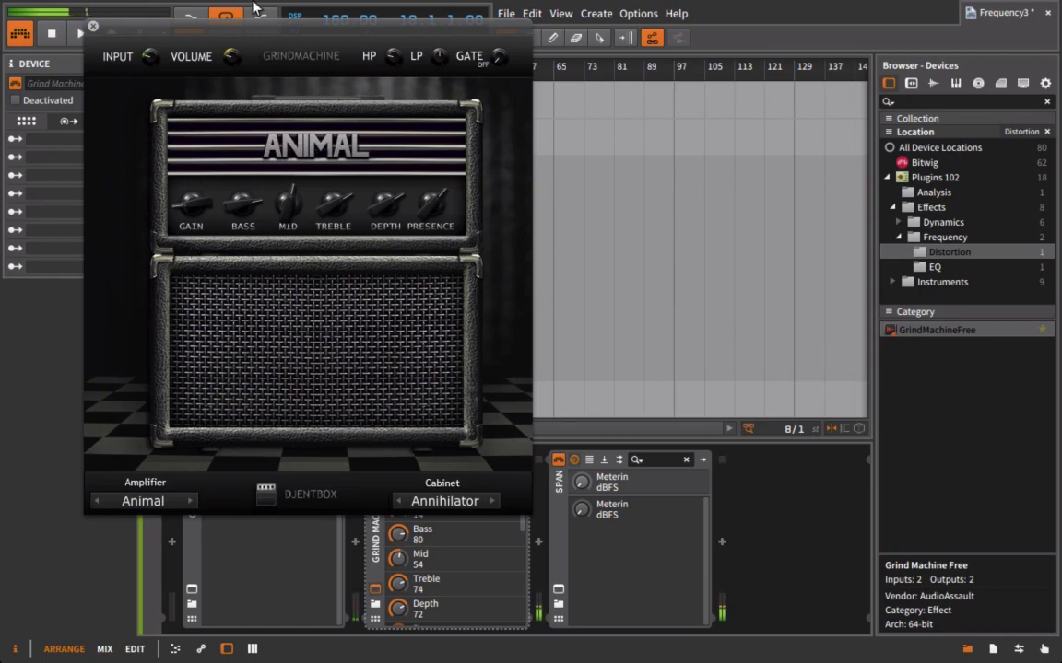
Uncover the device chain and bypass Grind Machine to compare the distorted sound with the dry piano
drag(241, 28, 477, 35)
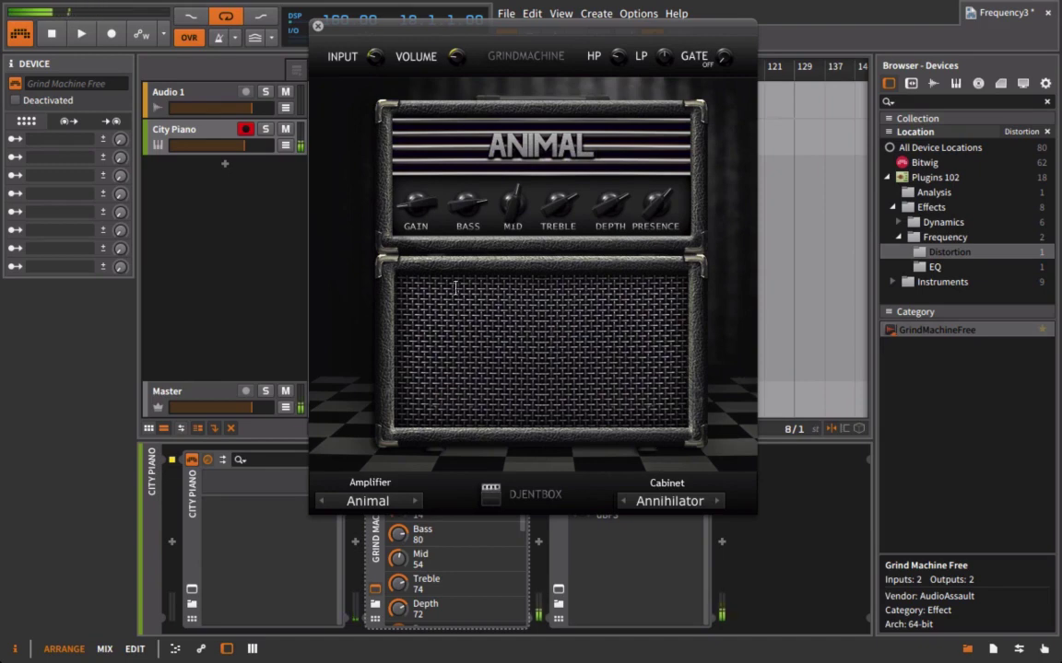
drag(363, 30, 534, 31)
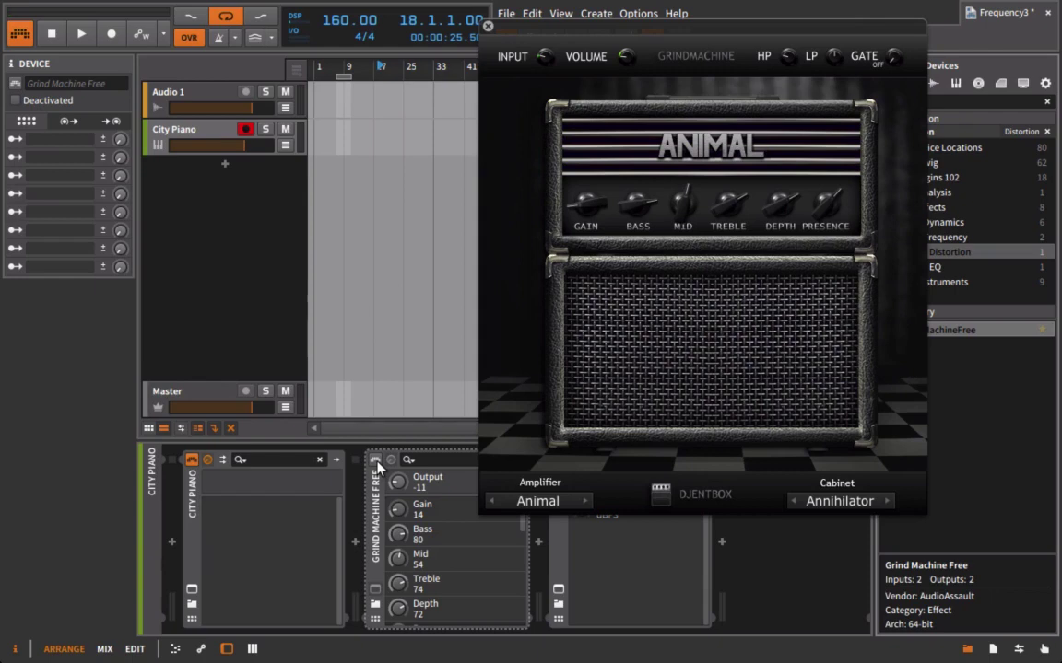
drag(561, 20, 267, 15)
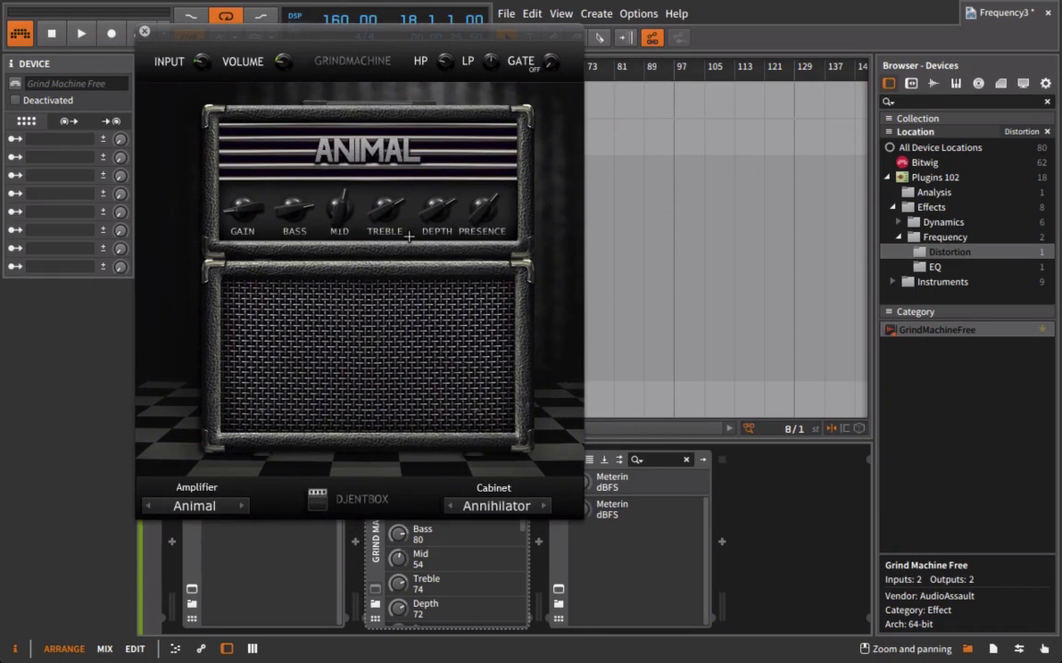
Set the amp's bass to 67, mid to 58 and treble to 69, and reactivate Grind Machine
mouse_move(277, 230)
mouse_down()
mouse_move(288, 237)
mouse_move(289, 289)
mouse_move(288, 211)
mouse_move(288, 241)
mouse_up()
drag(339, 208, 470, 215)
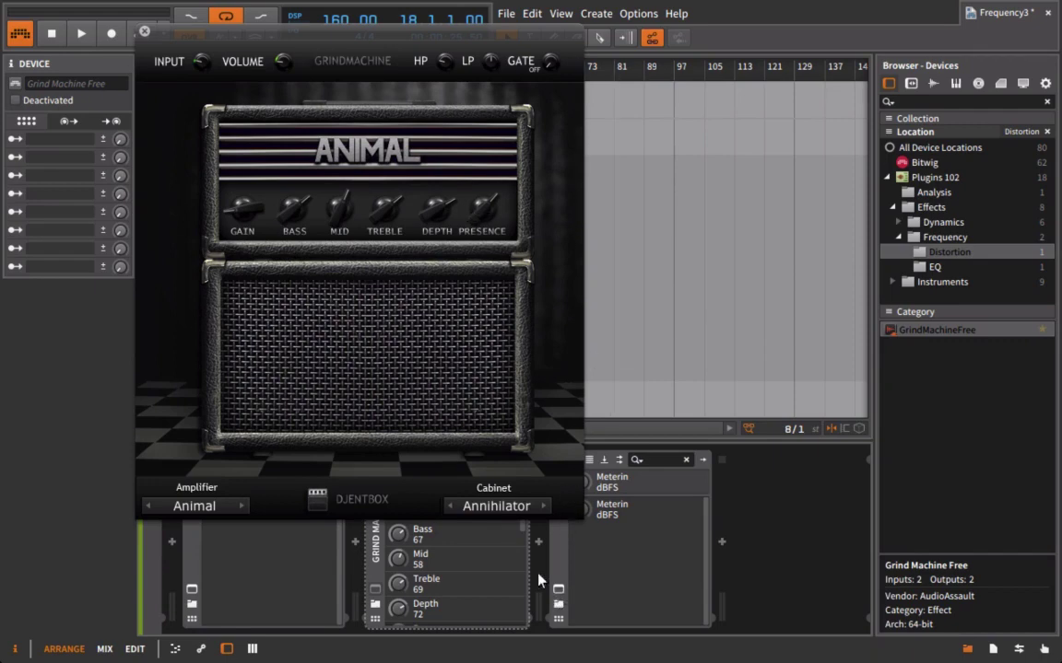
drag(409, 40, 684, 94)
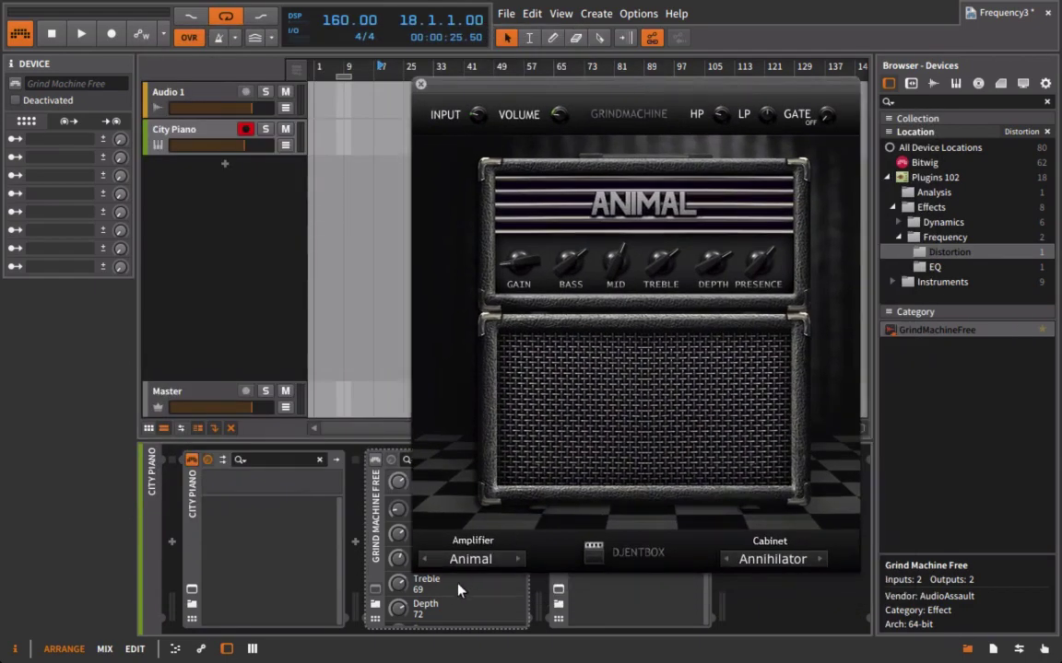
click(373, 466)
Open the SPAN analyzer and arrange it beside the Grind Machine window
drag(533, 74, 264, 7)
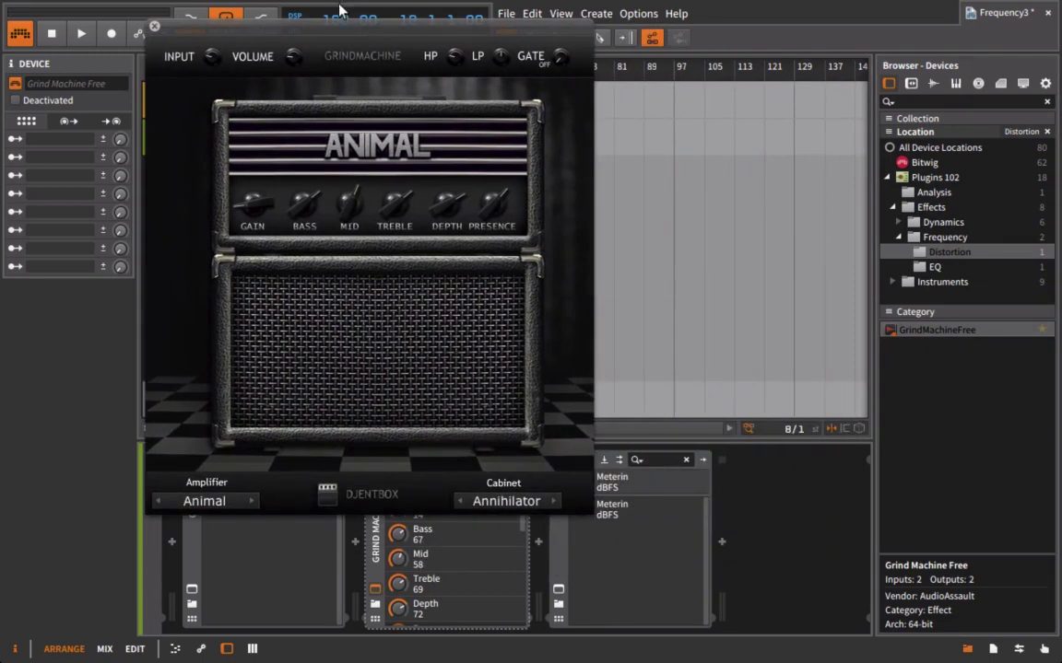
drag(339, 9, 260, 9)
click(558, 588)
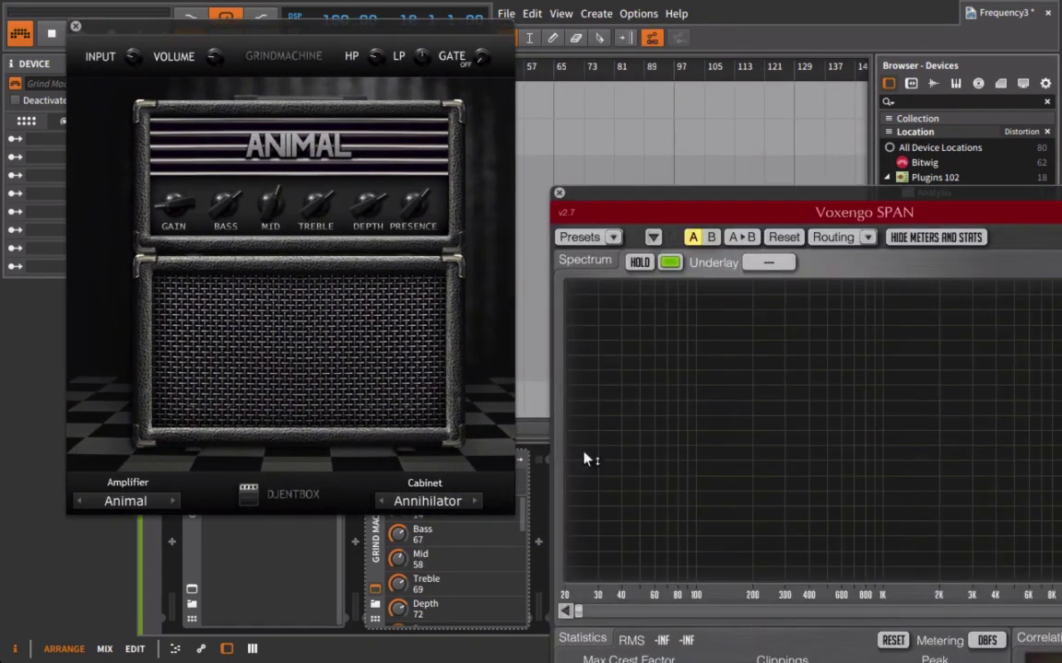
drag(680, 190, 534, 87)
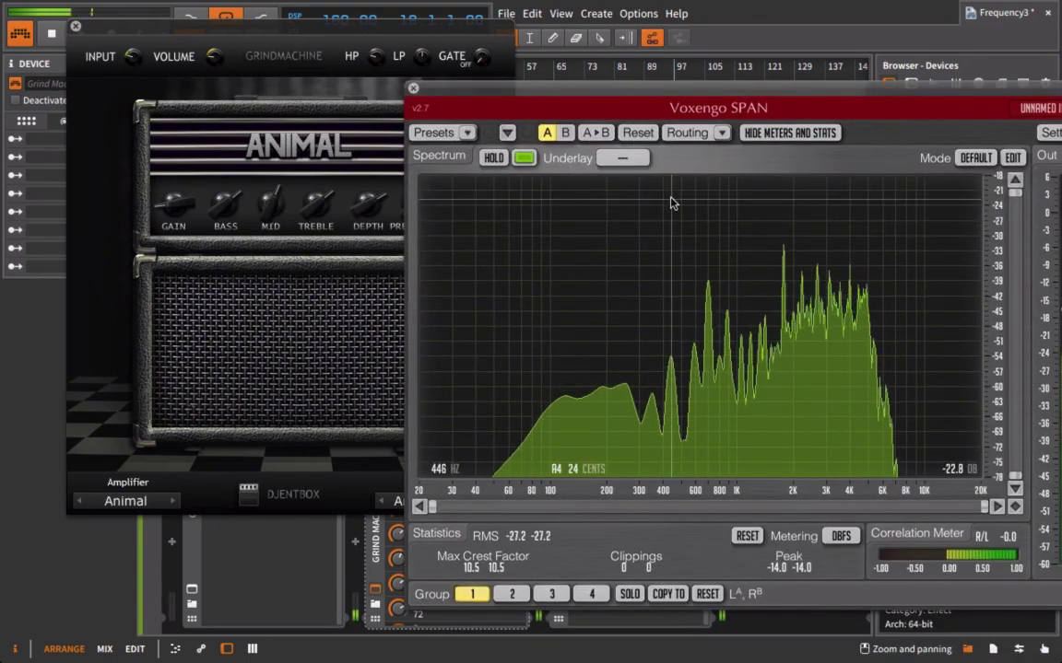
Compare the piano's spectrum with Grind Machine bypassed and active, keeping its window clear of the analyzer
drag(134, 27, 0, 27)
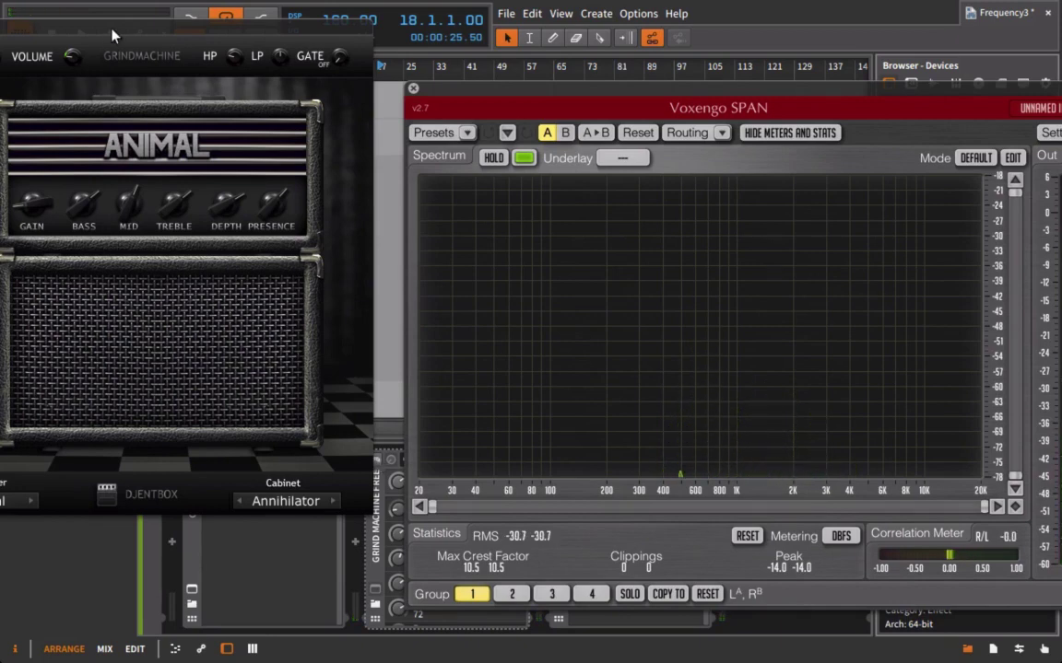
mouse_move(114, 35)
mouse_down()
mouse_move(134, 24)
mouse_move(97, 28)
mouse_move(106, 30)
mouse_up()
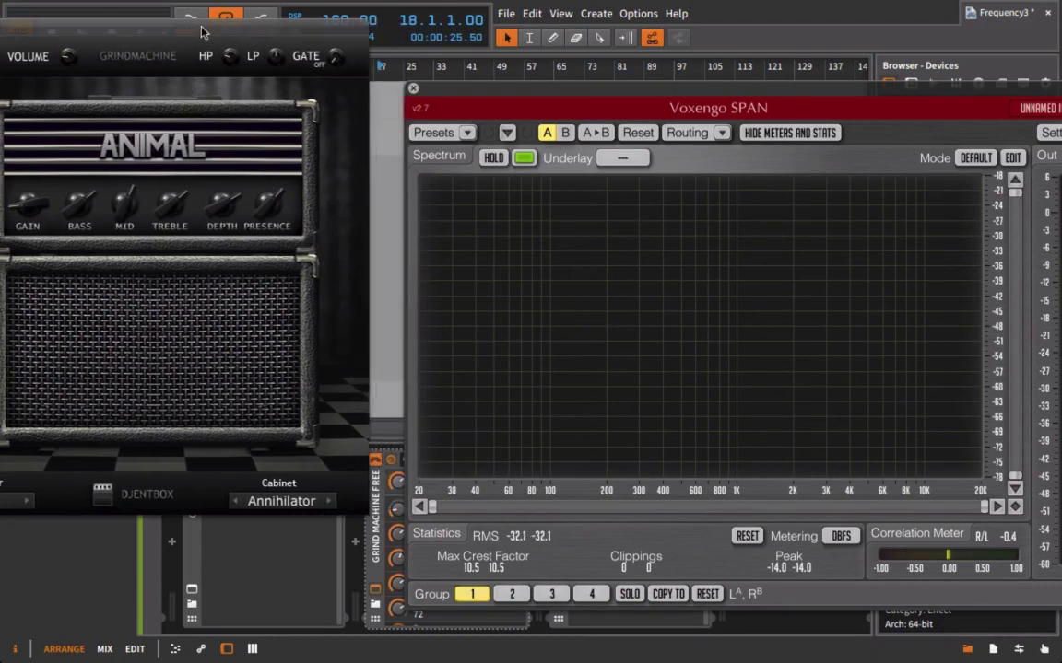
drag(189, 32, 303, 35)
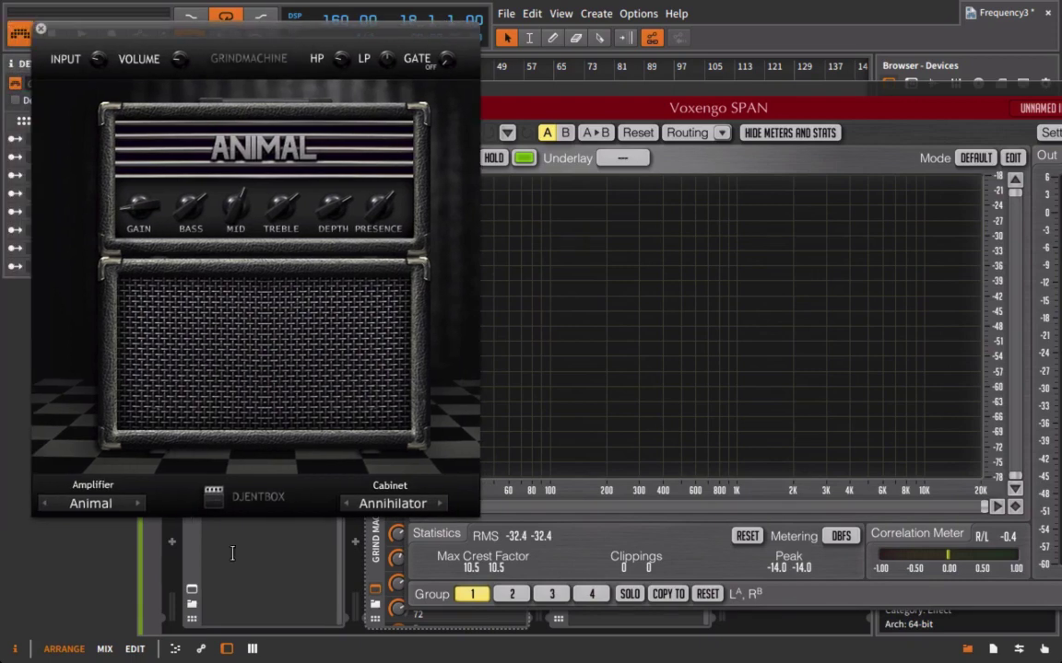
Cycle through Grind Machine's amplifiers and choose Devil
click(135, 504)
click(135, 505)
click(134, 504)
click(134, 504)
click(133, 504)
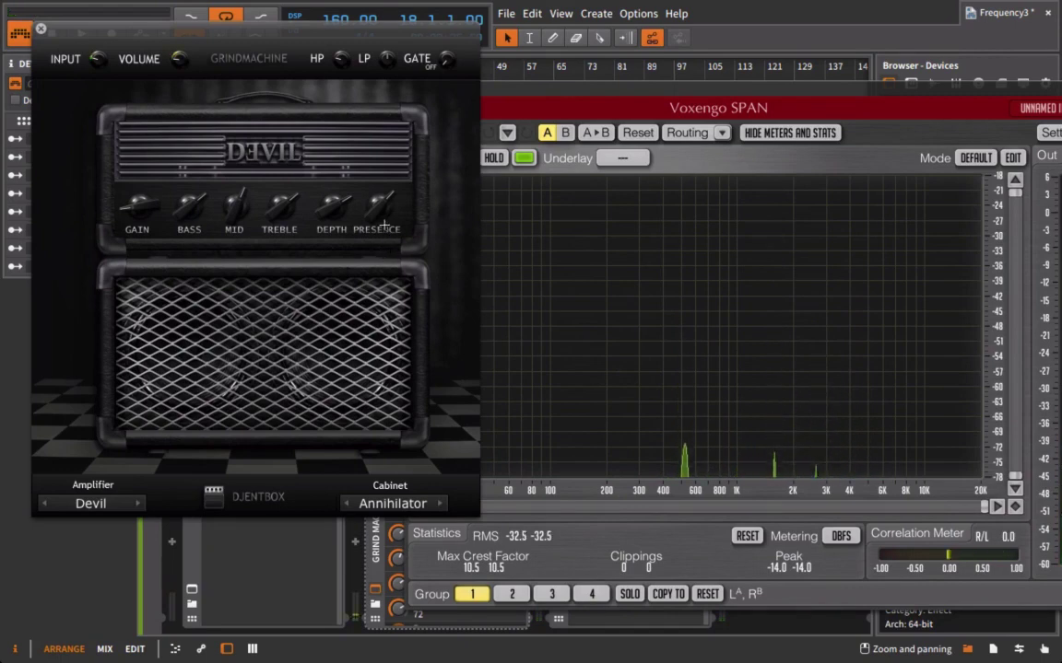
Try the amp's presence at 100, turn it down low, and set the bass to 39
mouse_move(383, 221)
mouse_down()
mouse_move(375, 115)
mouse_move(339, 175)
mouse_move(363, 168)
mouse_move(337, 195)
mouse_move(369, 228)
mouse_up()
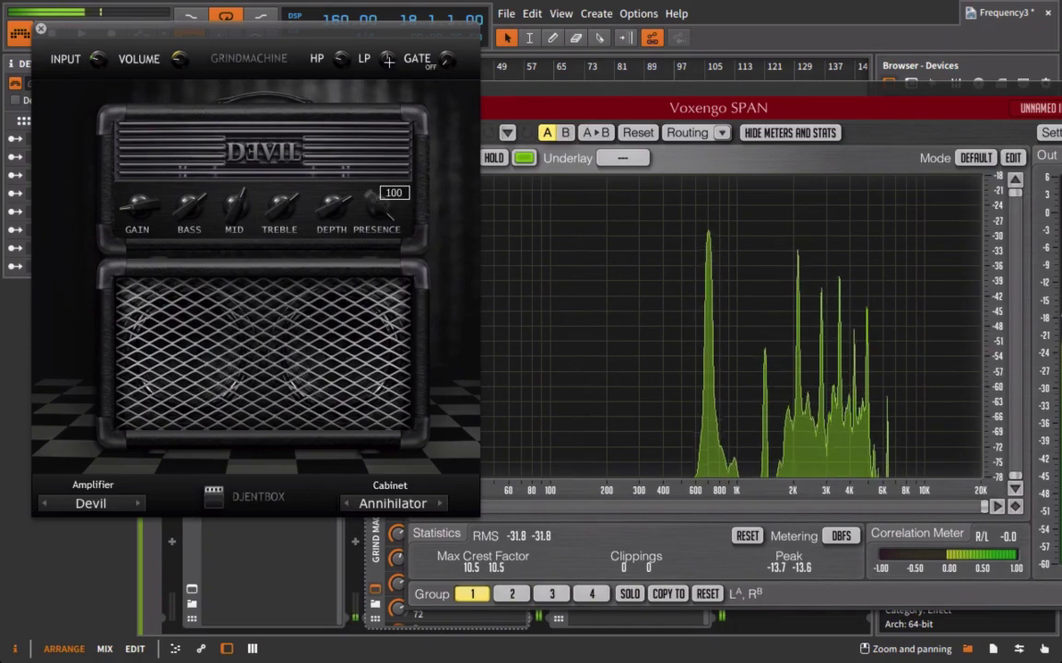
drag(385, 197, 404, 211)
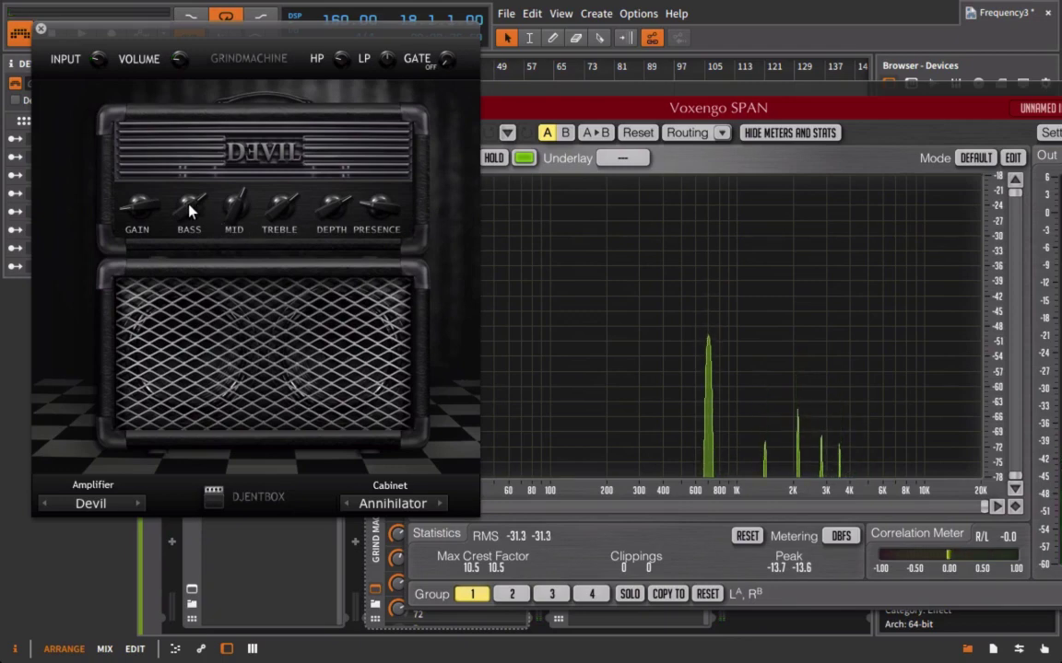
drag(190, 208, 189, 176)
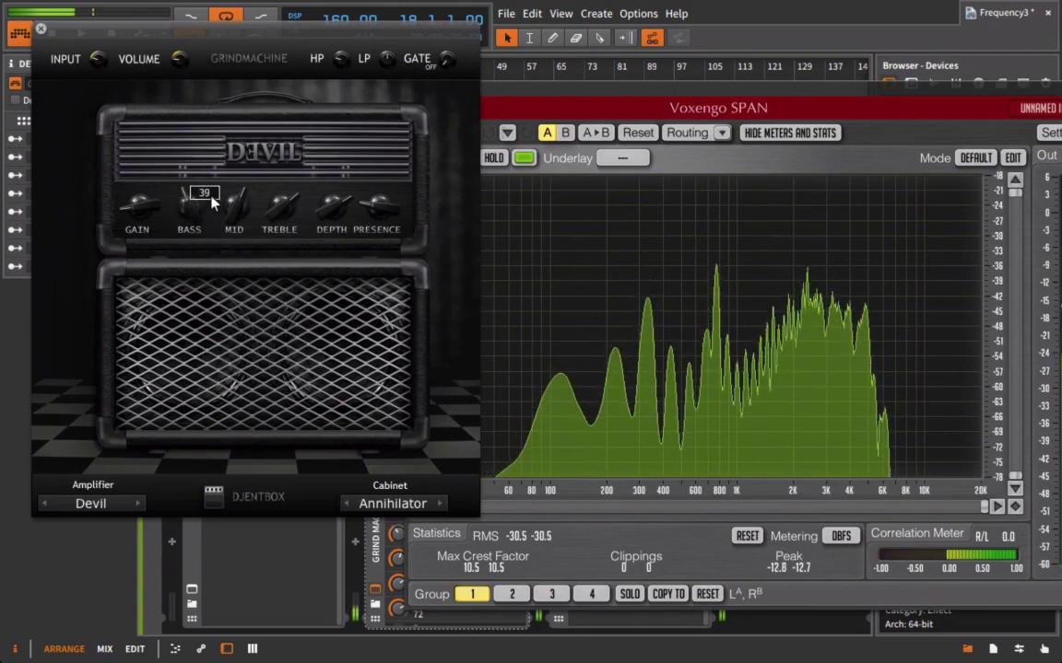
mouse_move(137, 205)
mouse_down()
mouse_move(141, 165)
mouse_move(135, 230)
mouse_move(145, 225)
mouse_up()
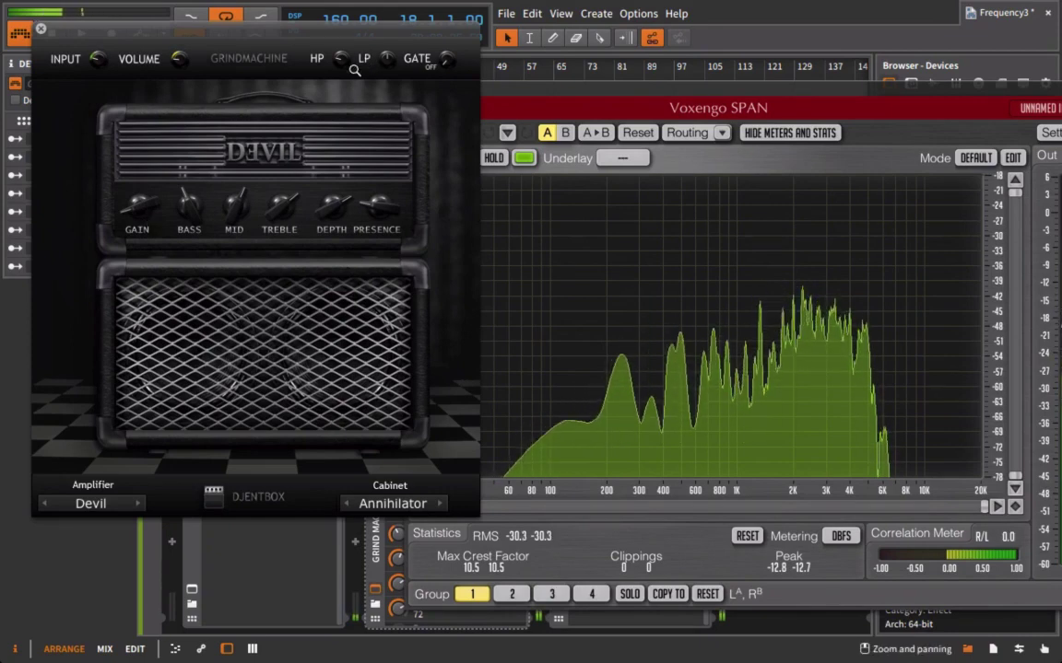
Set the Djent Box pedal's volume to 26 and raise its gain
click(212, 496)
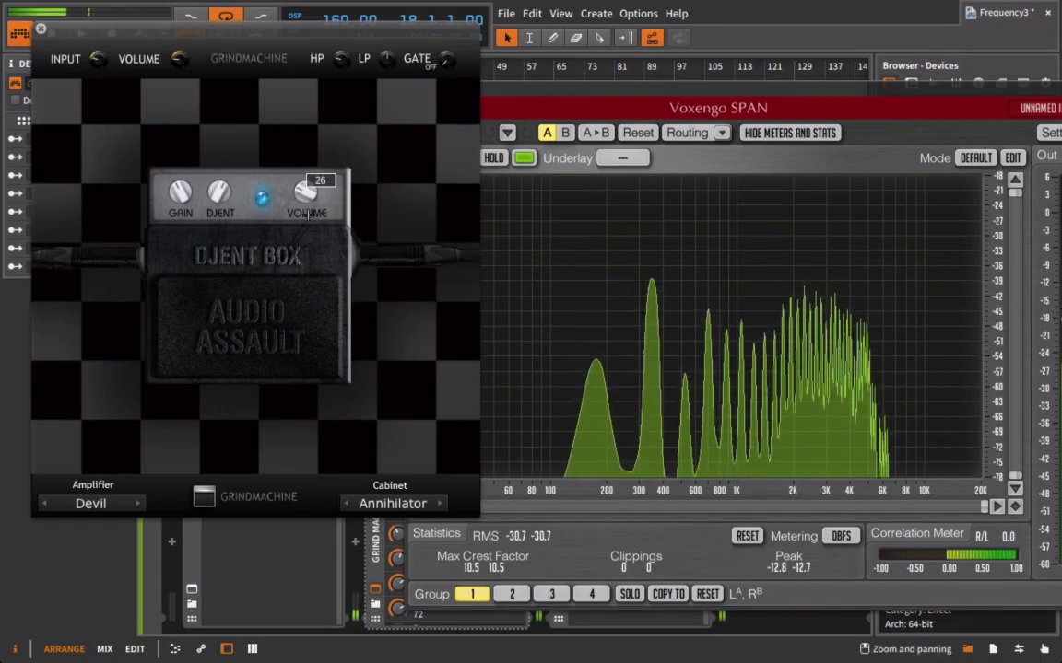
drag(181, 191, 186, 141)
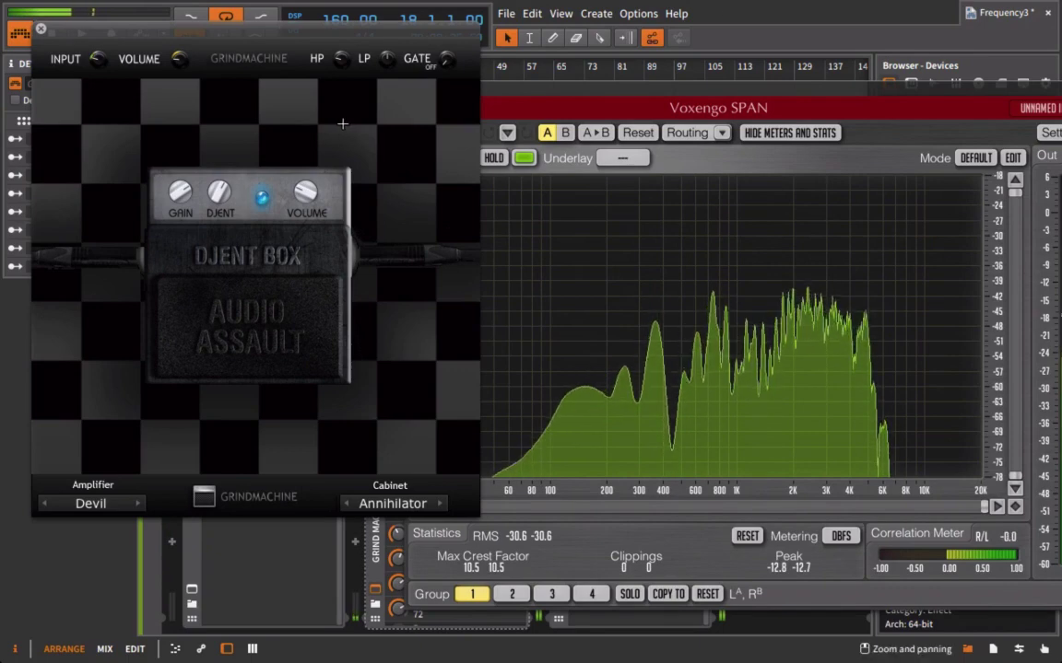
Switch the amplifier to Animal and set the cabinet to Attitude after trying Classic
click(92, 504)
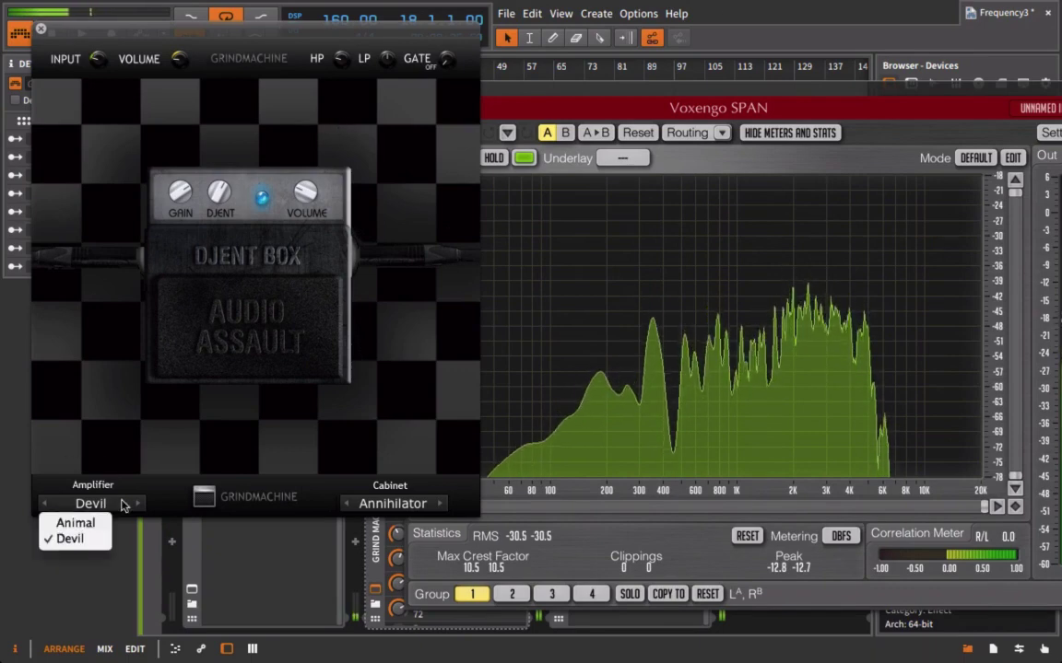
click(69, 517)
click(430, 504)
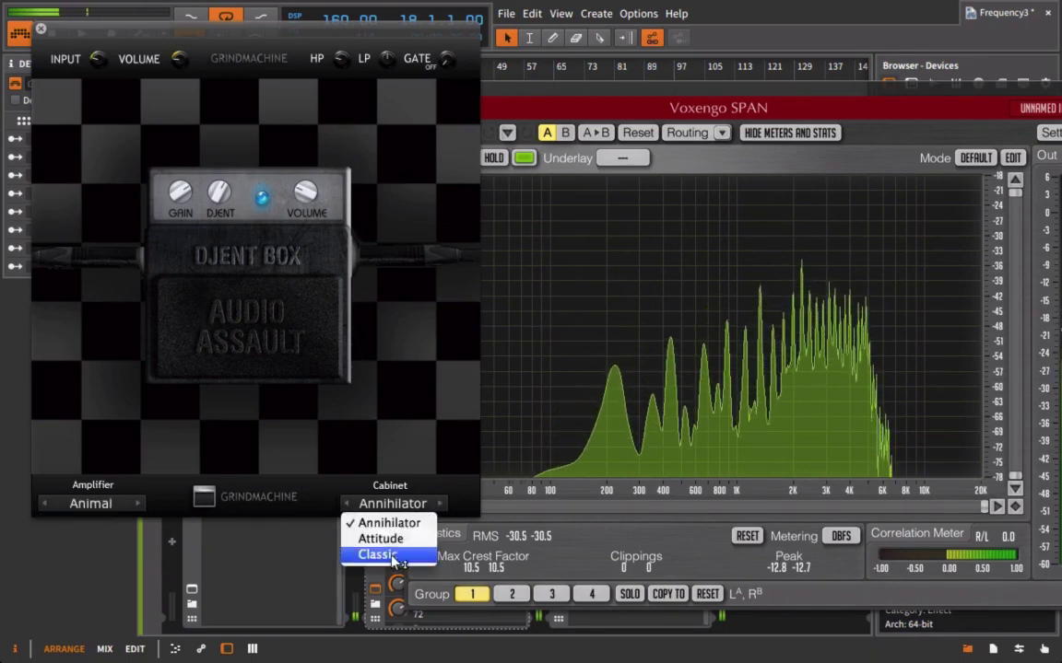
click(393, 555)
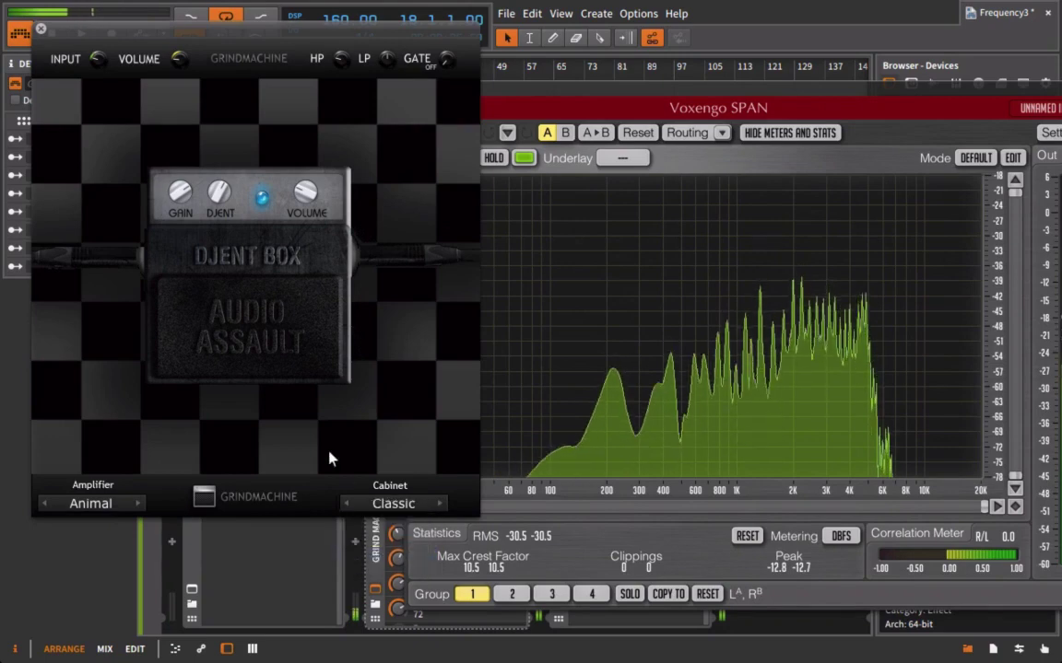
click(387, 503)
click(395, 541)
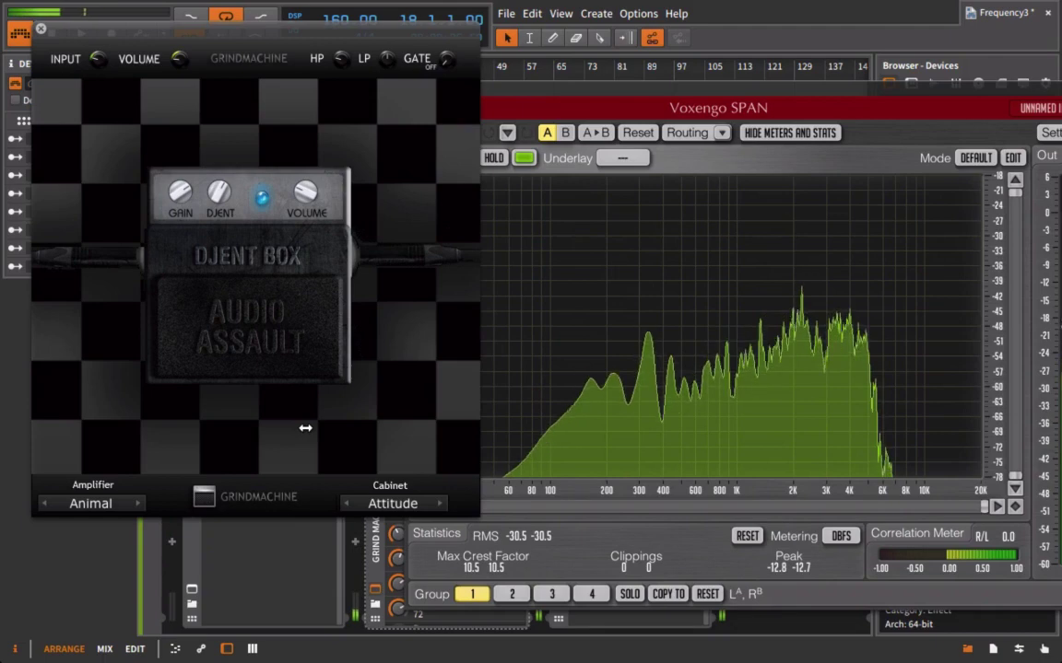
Return to the Animal amp's controls and set its mid to 14 and depth to 12
click(204, 497)
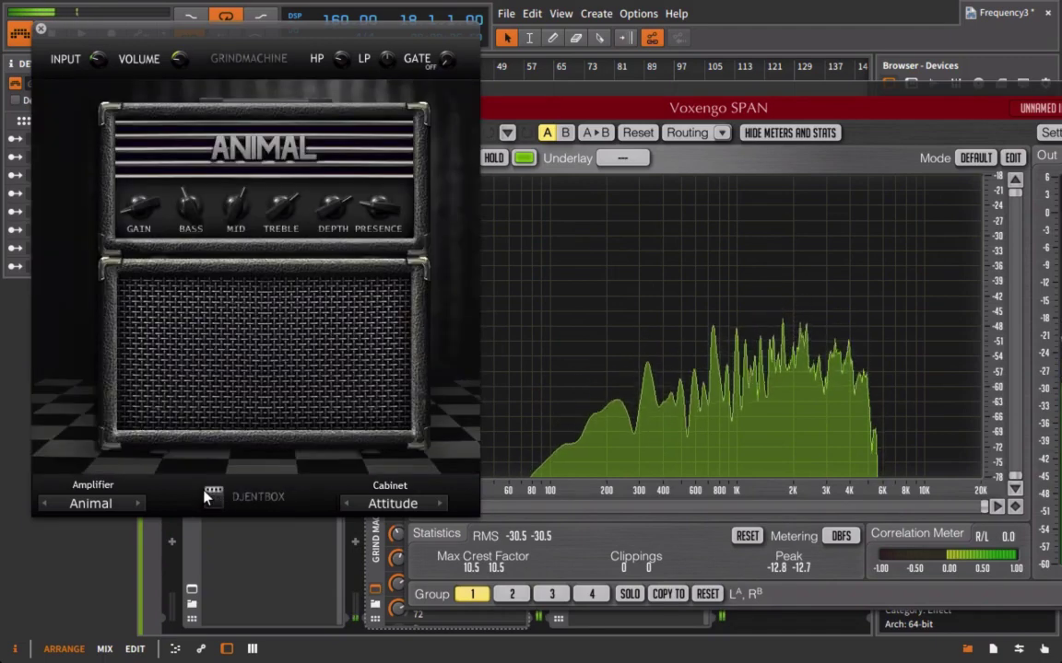
drag(237, 225, 231, 245)
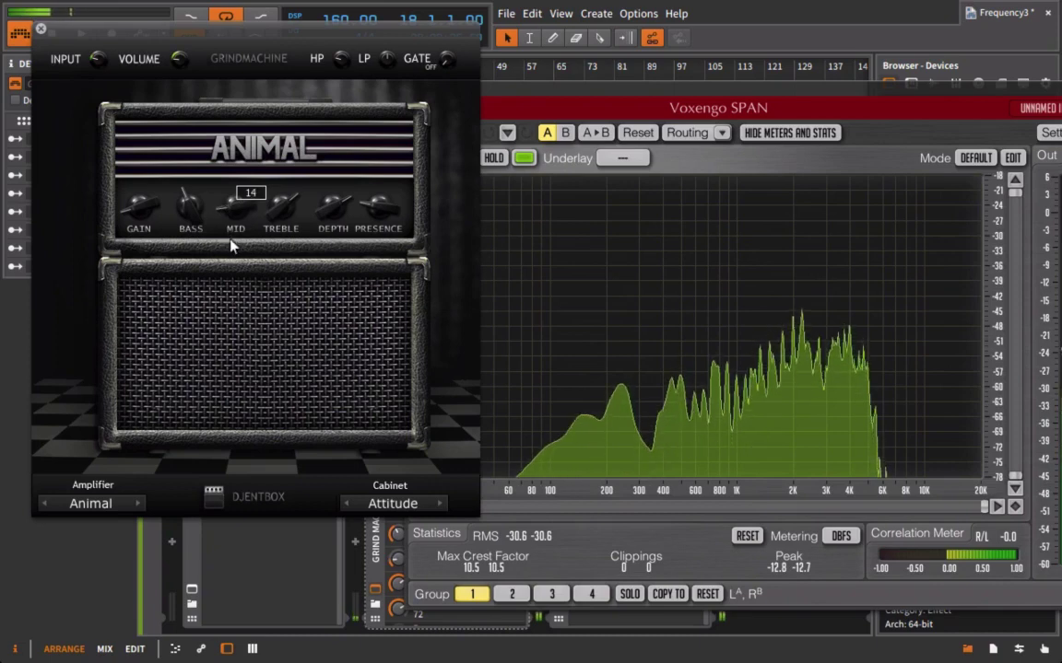
drag(334, 205, 337, 301)
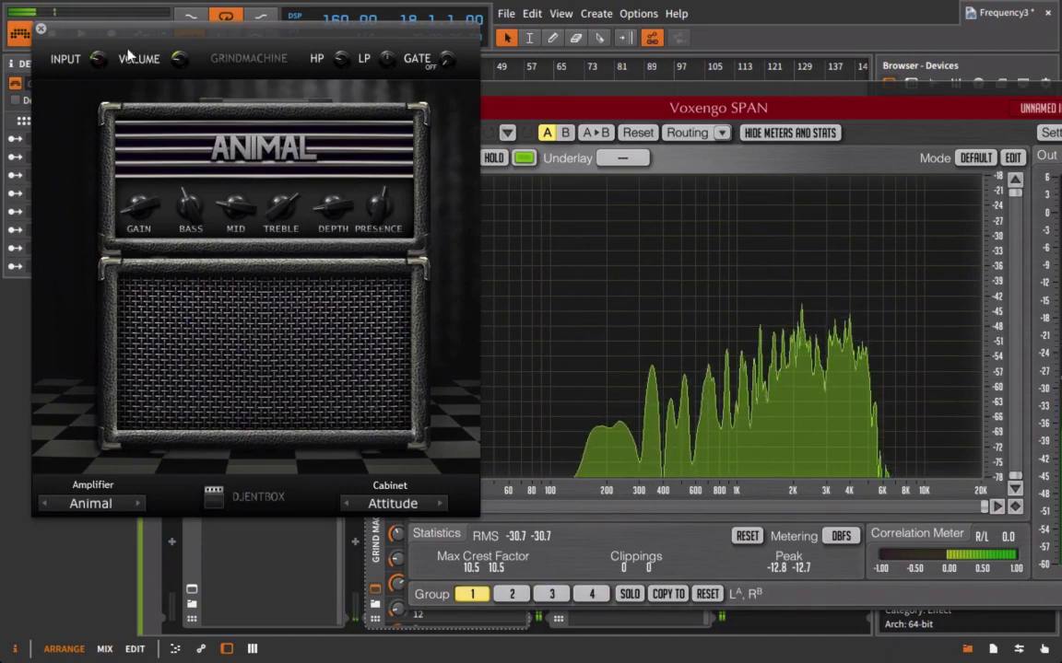
Adjust Grind Machine's HP and LP filters and switch off the Djent Box pedal
drag(340, 58, 337, 118)
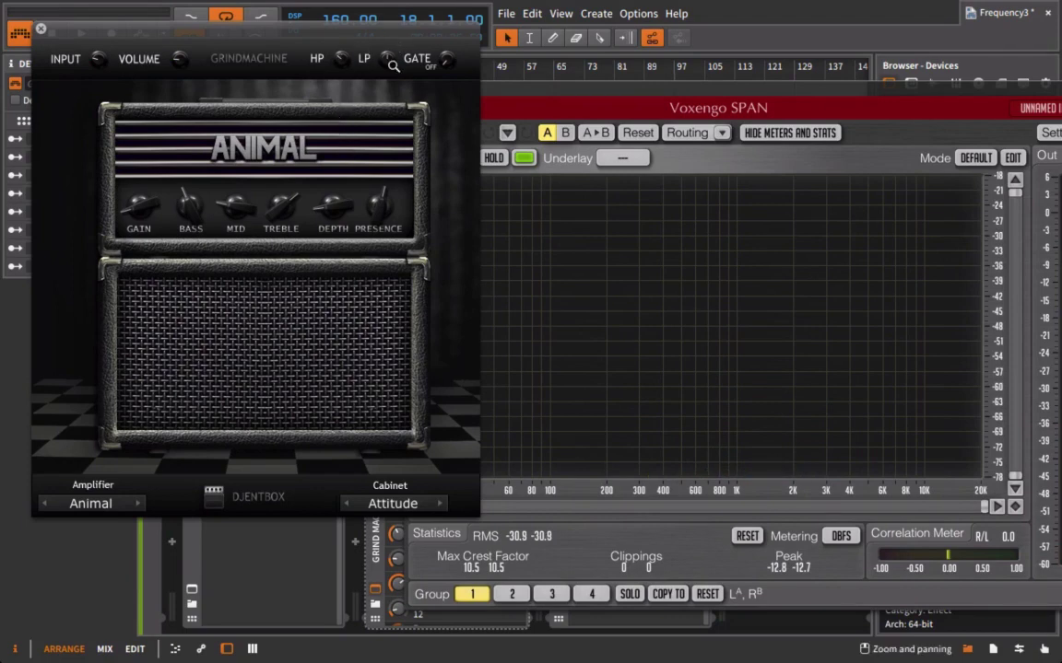
drag(385, 59, 370, 163)
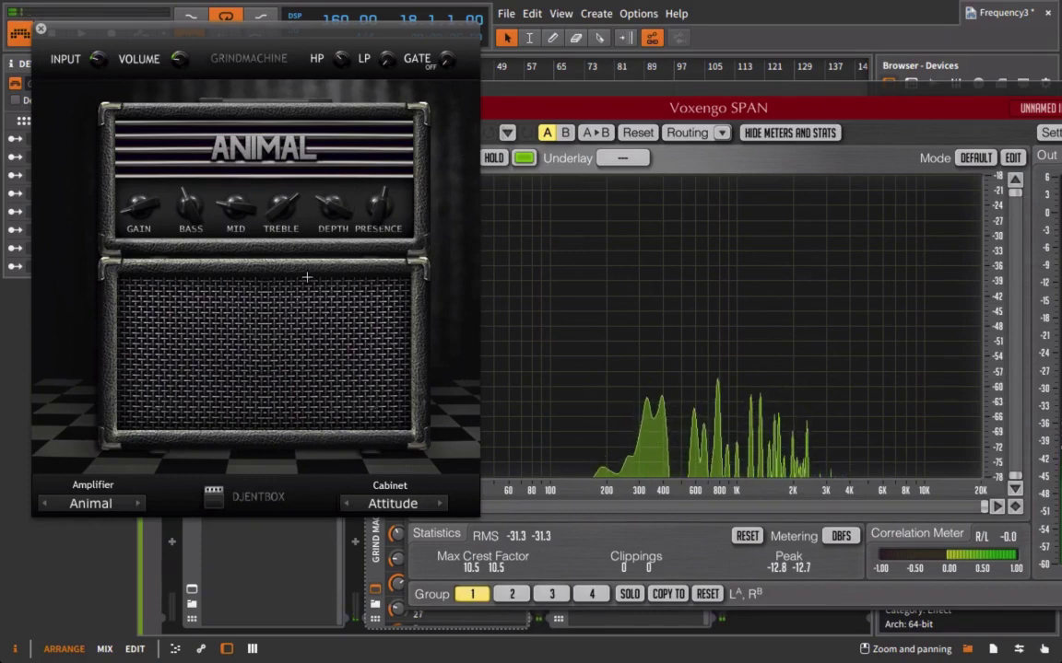
click(213, 497)
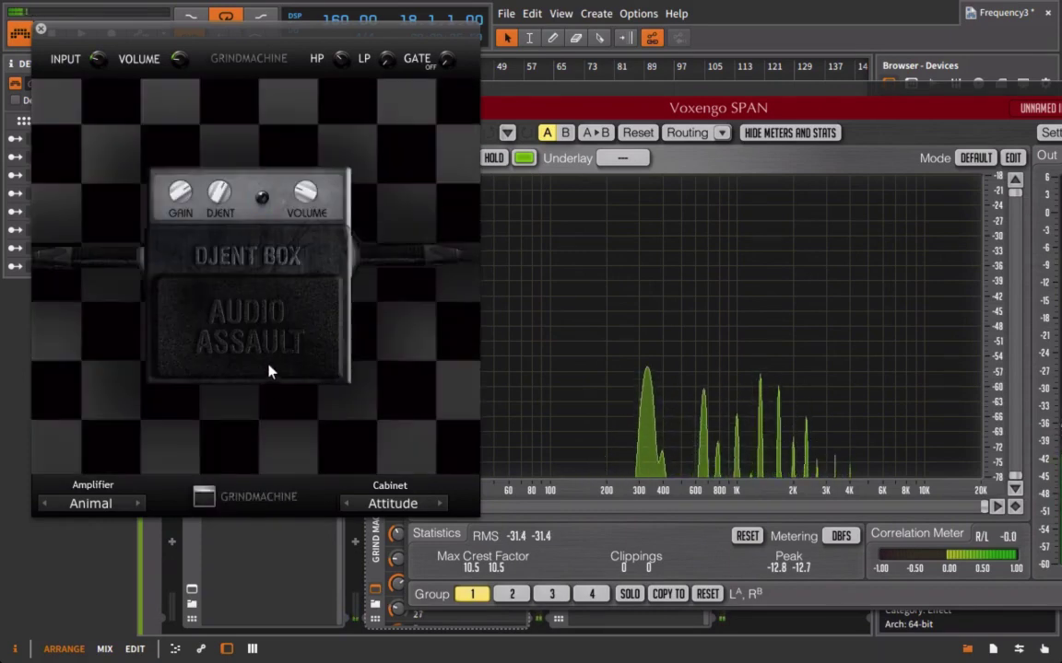
Return from the Djent Box pedal to the Animal amp's controls and close the Grind Machine window
click(203, 500)
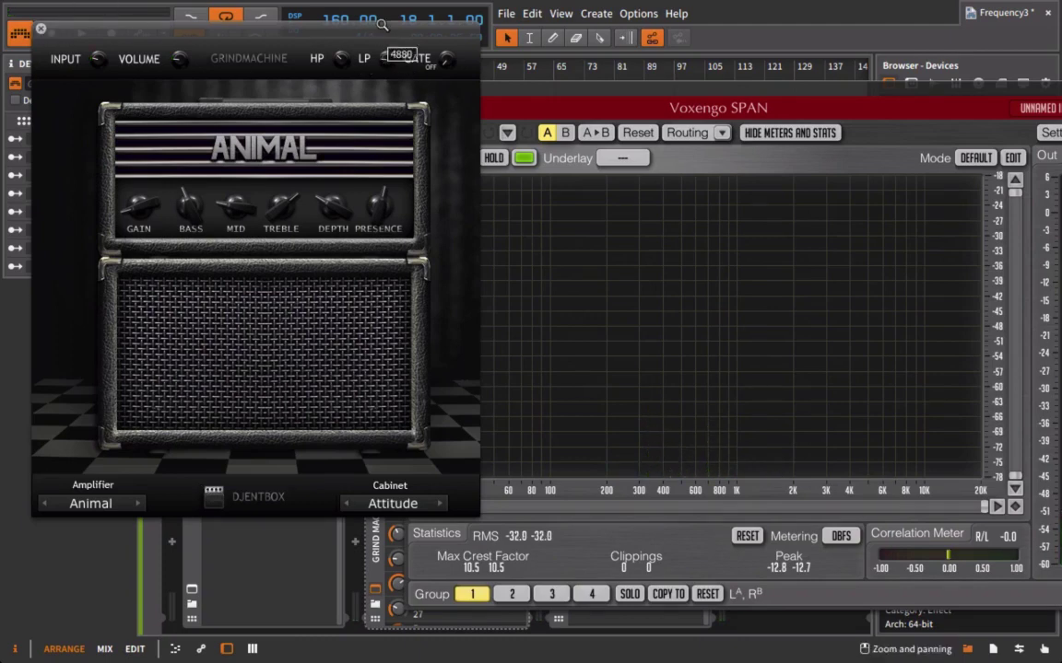
click(41, 29)
click(413, 88)
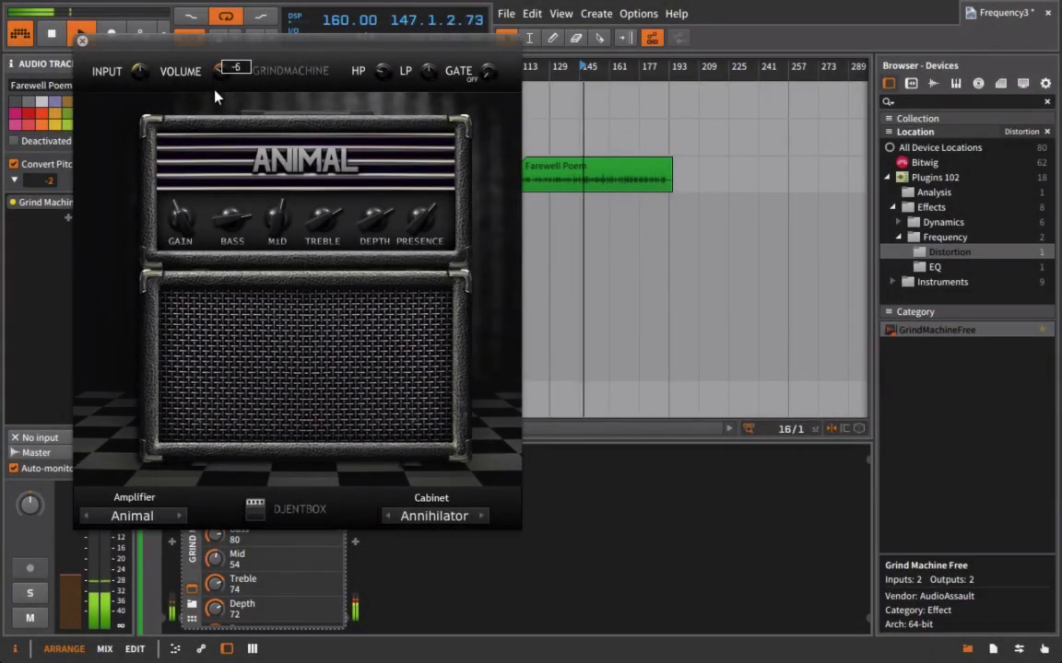
Switch the Farewell Poem track's Grind Machine amplifier to Devil and set the cabinet to Attitude
mouse_move(136, 76)
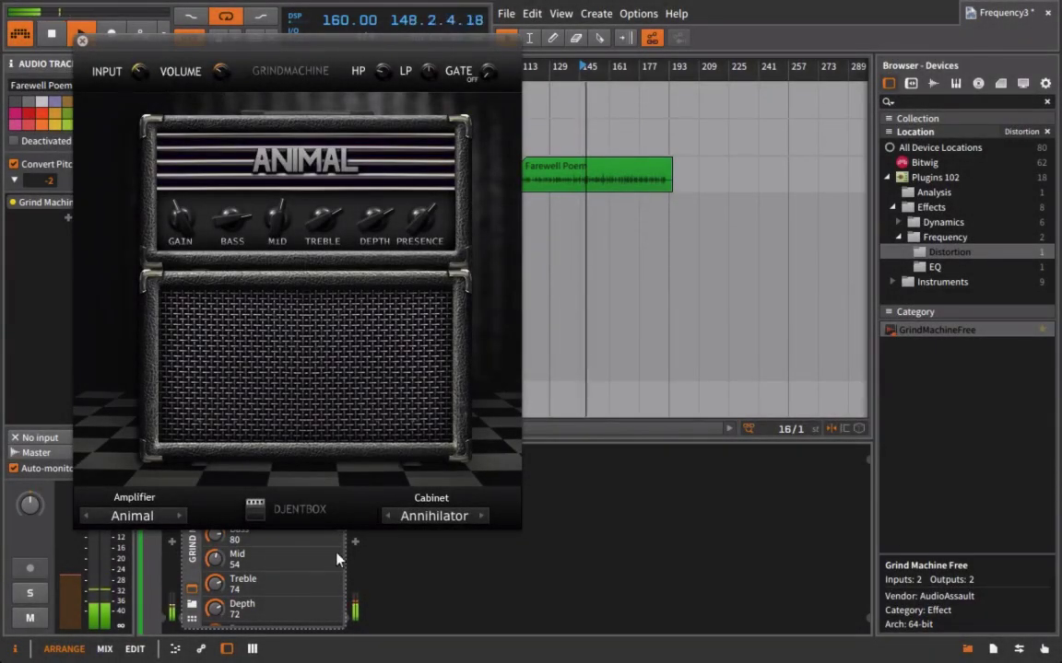
click(159, 509)
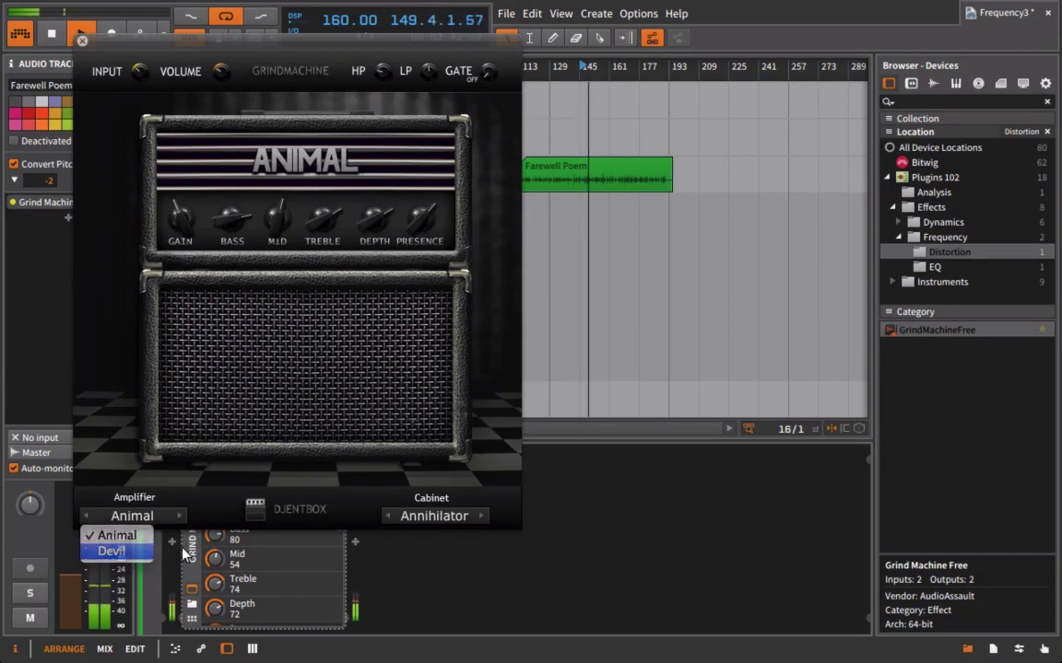
click(119, 551)
click(481, 516)
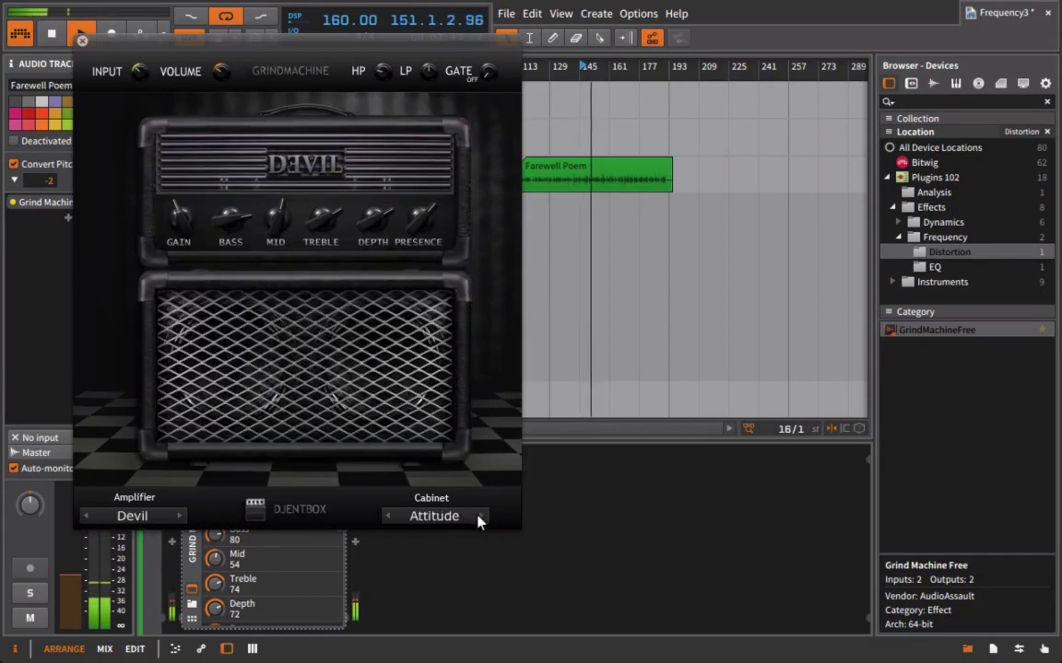
click(480, 516)
click(480, 516)
click(480, 516)
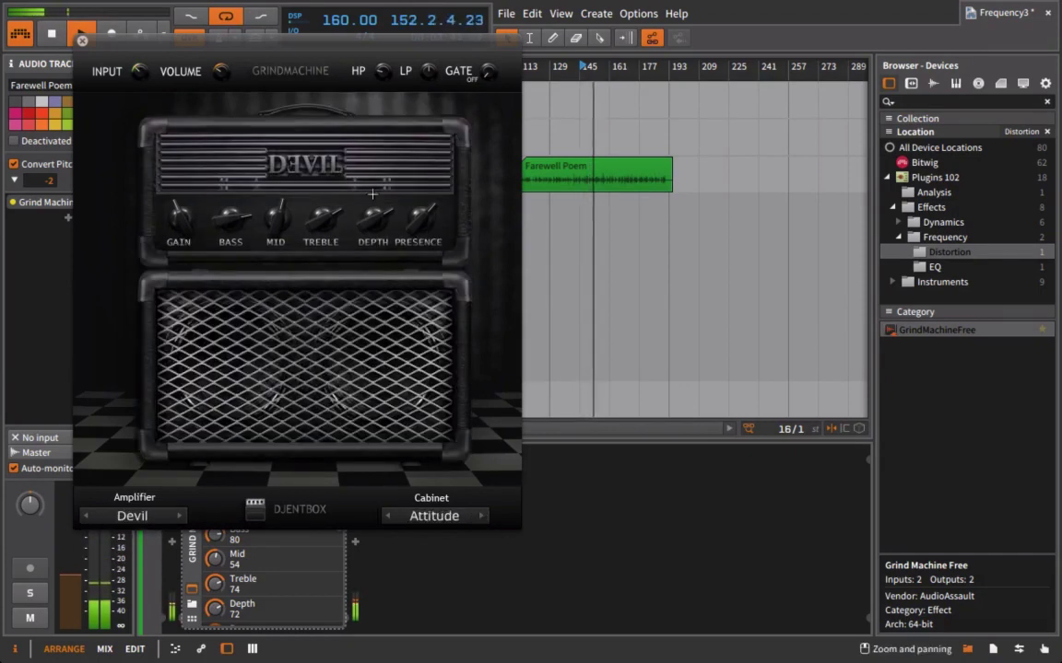
Set the Devil amp's depth to 26 and treble to 22, and adjust the LP filter
drag(373, 219, 371, 281)
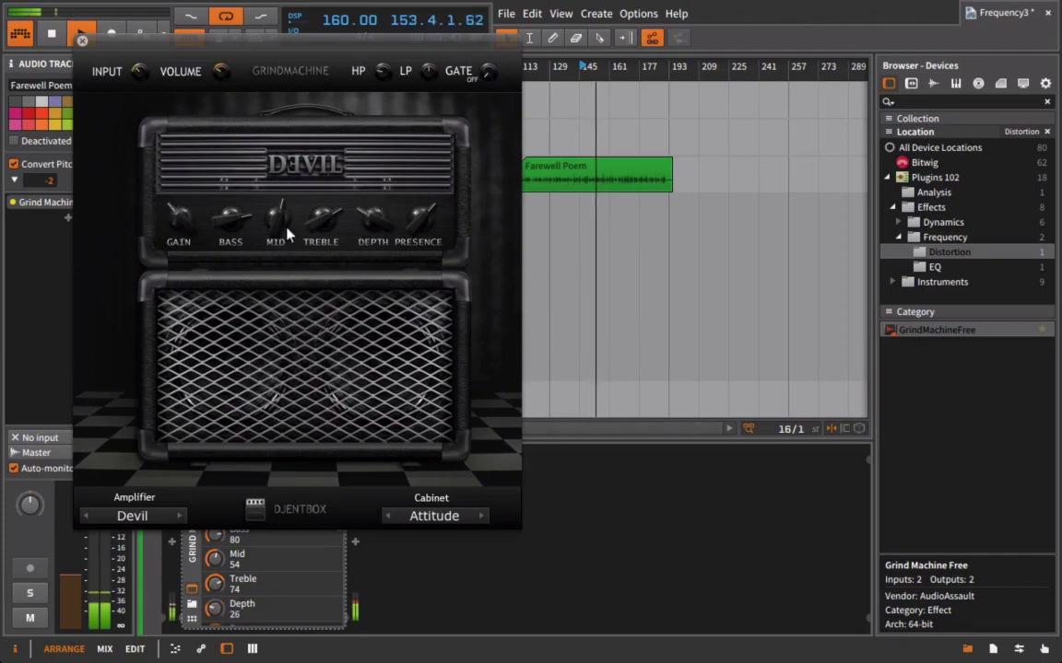
drag(321, 218, 321, 276)
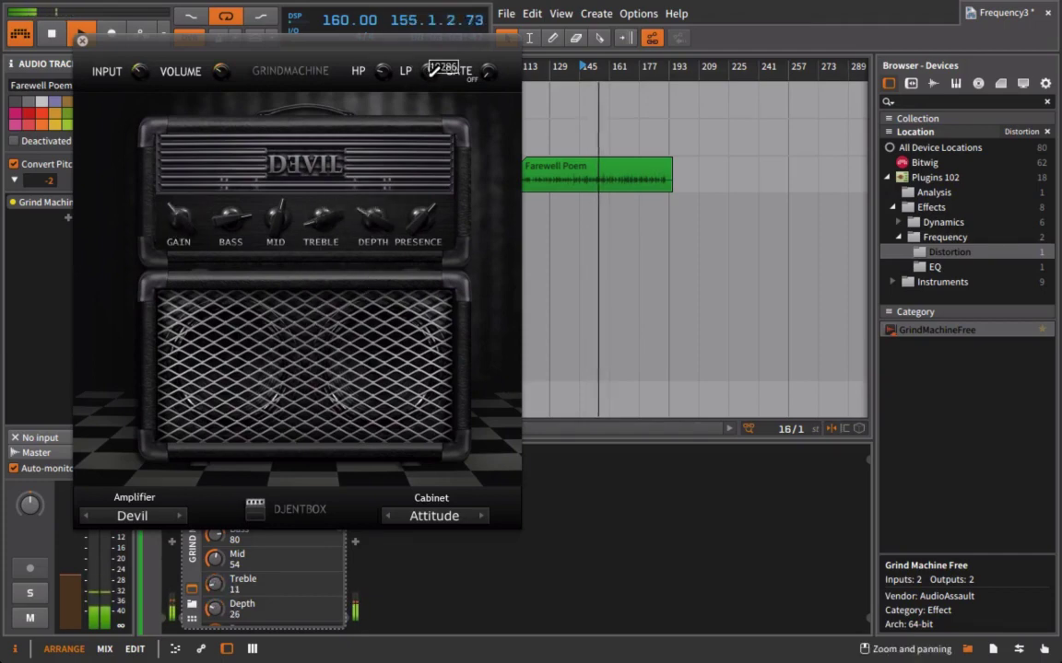
drag(431, 74, 433, 85)
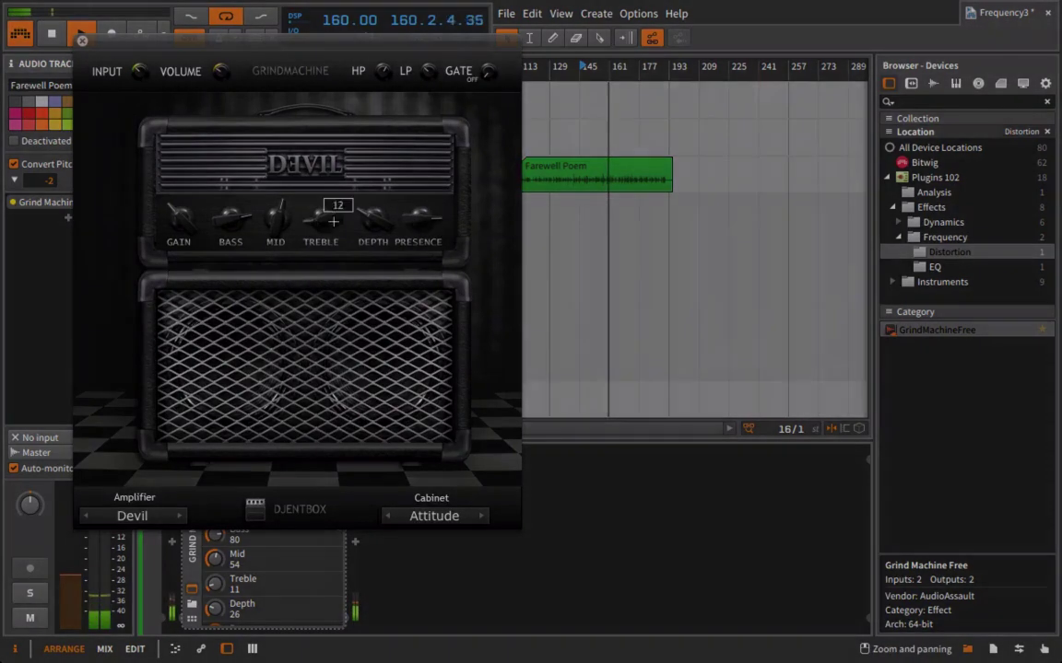
drag(334, 221, 334, 208)
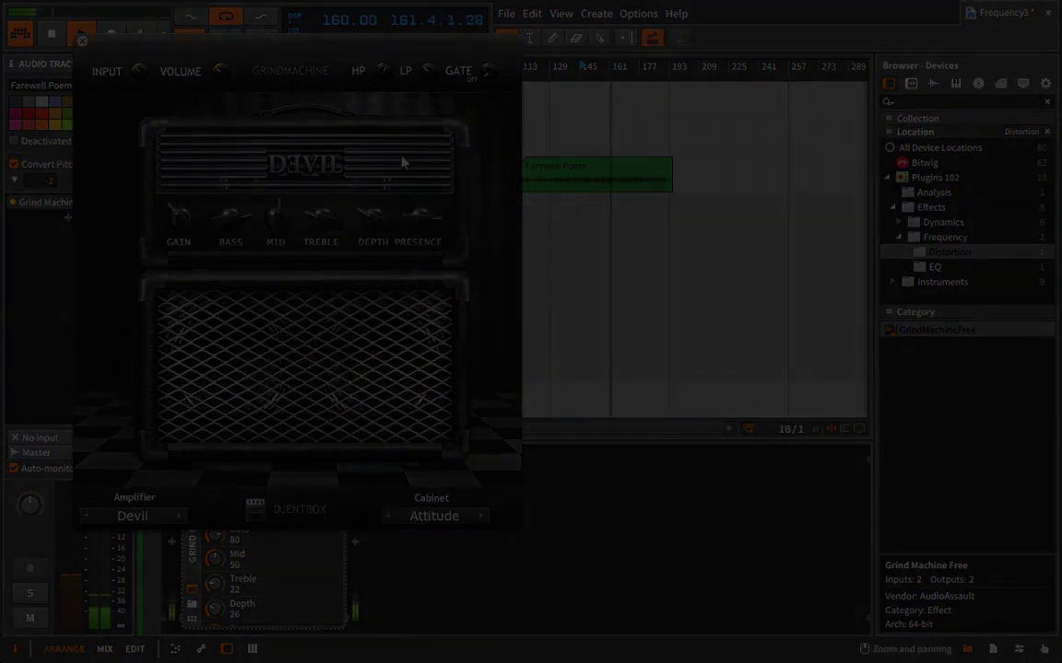